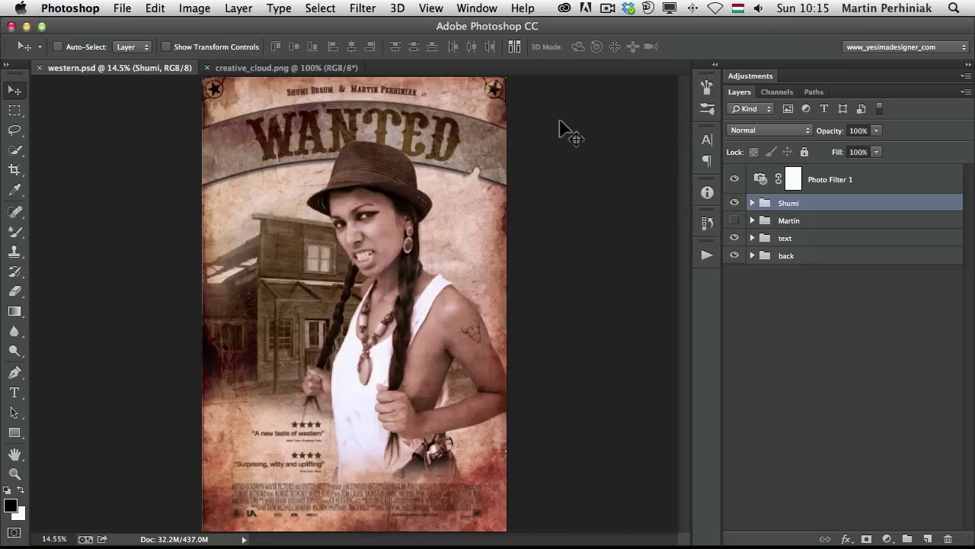
Step: Look through Photoshop's File menu and close it without choosing a command
left_click(124, 8)
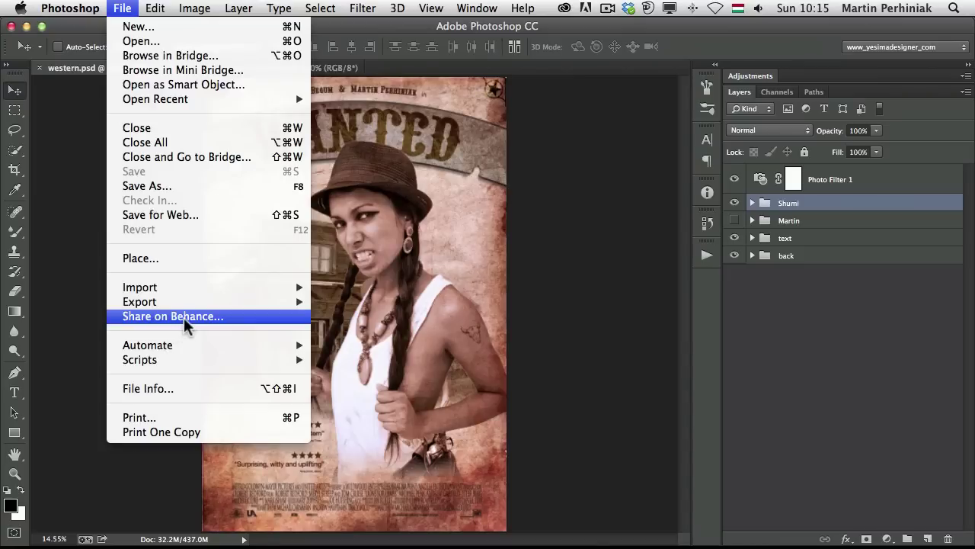
left_click(638, 320)
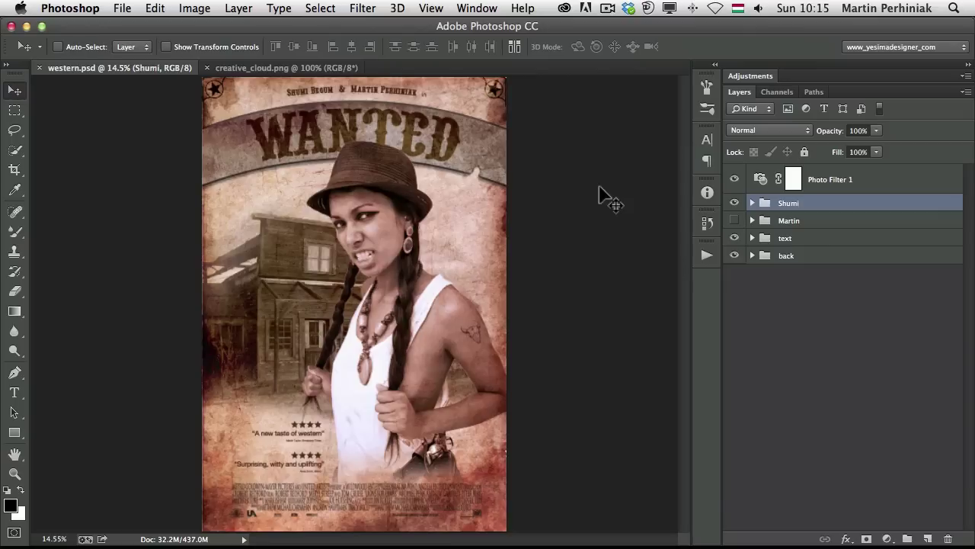
Step: Switch to Chrome and scroll through the Behance activity feed
key("super+Tab")
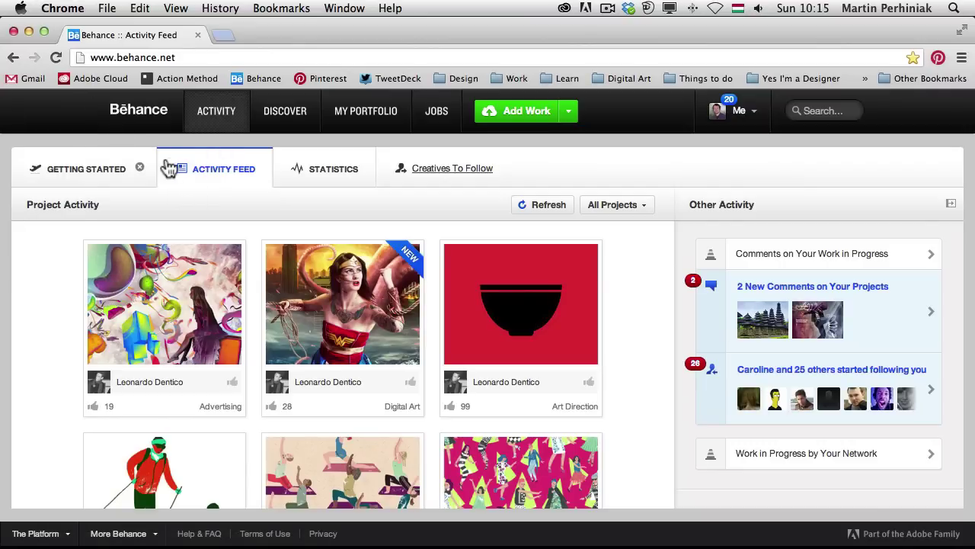
mouse_move(286, 114)
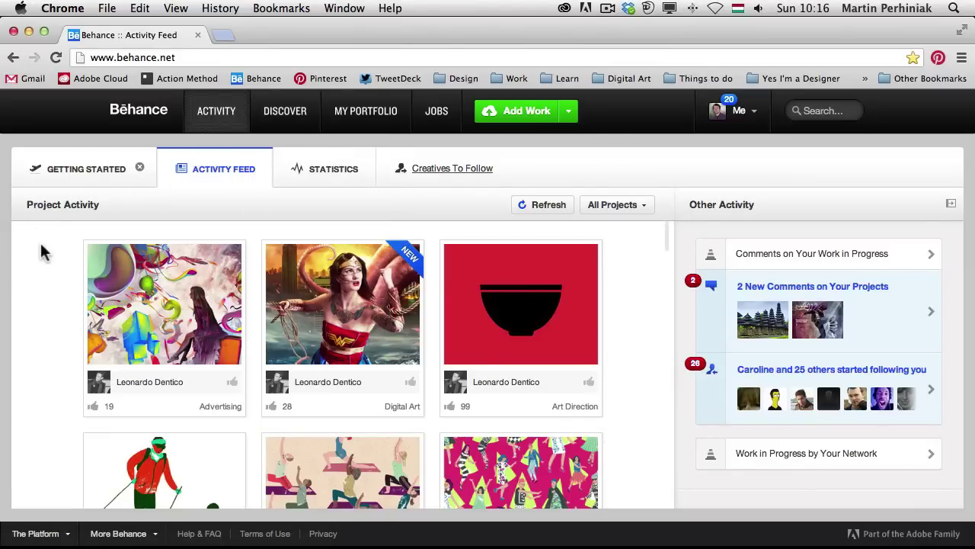
scroll(44, 241, "down", 3)
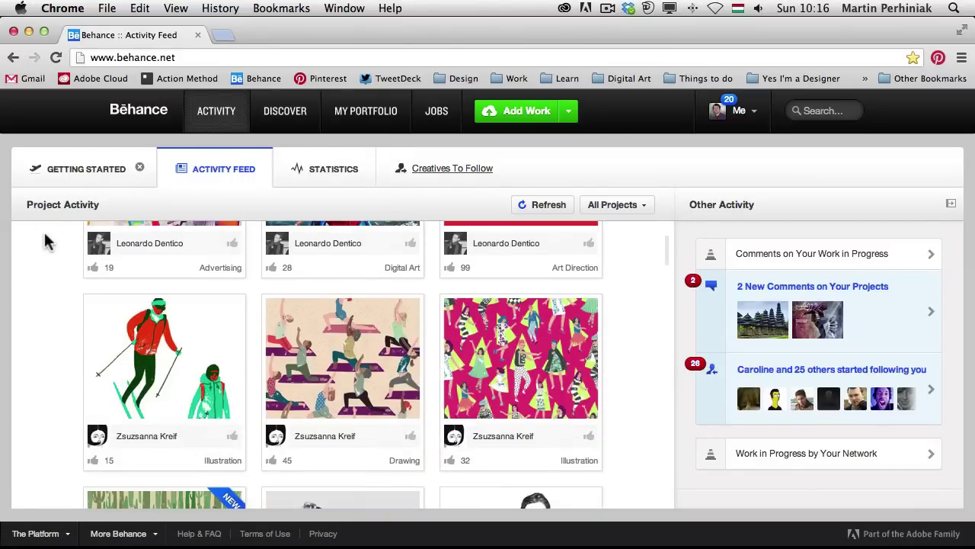
scroll(44, 242, "up", 3)
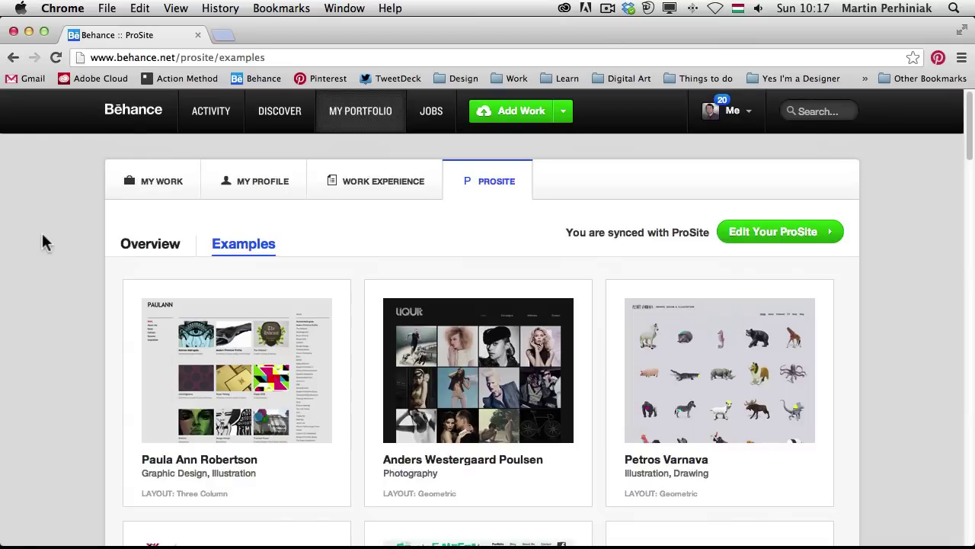
scroll(44, 239, "down", 2)
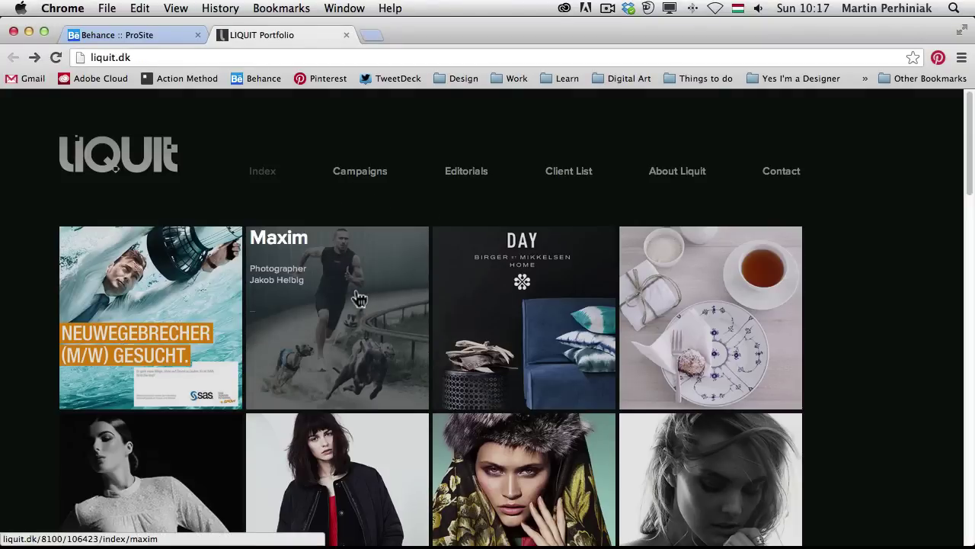
left_click(358, 298)
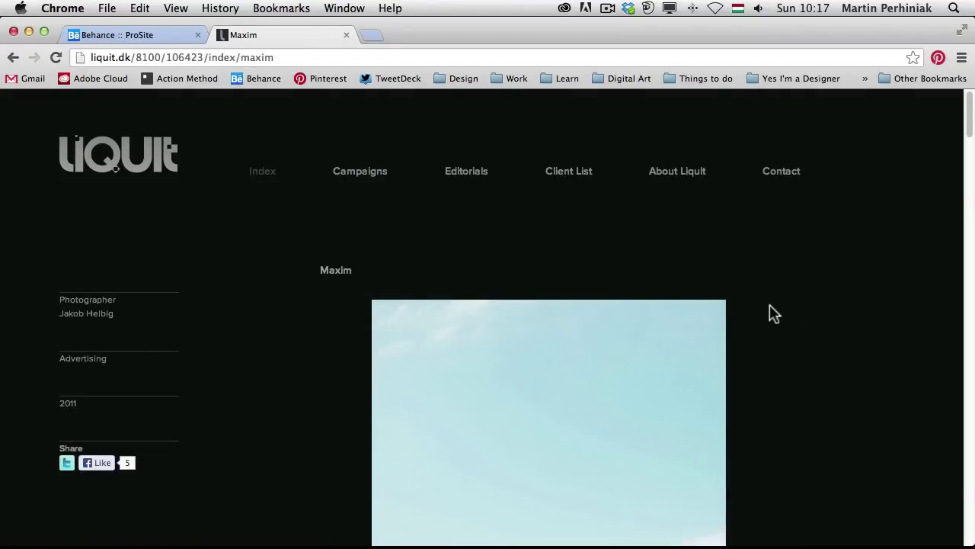
scroll(770, 312, "down", 5)
scroll(769, 312, "up", 4)
scroll(770, 311, "up", 2)
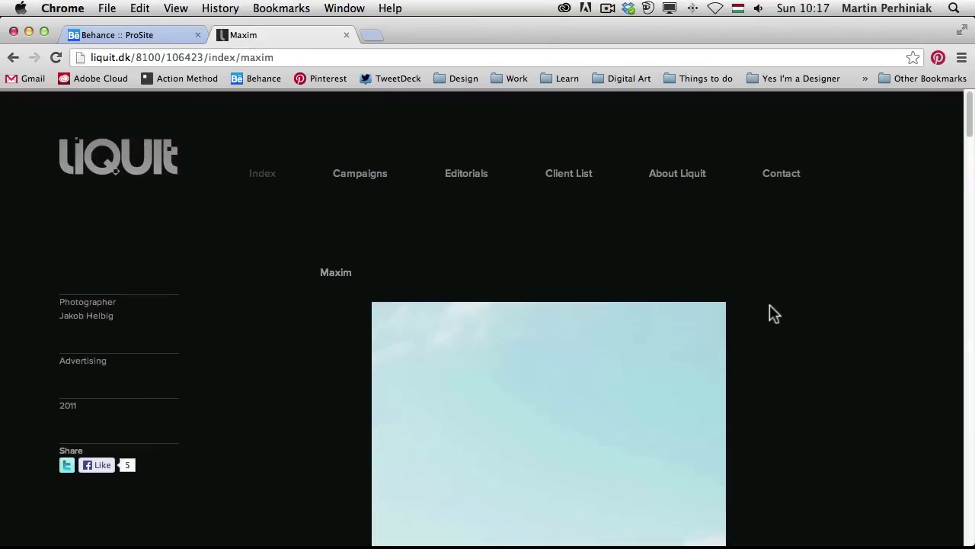
key("super+bracketleft")
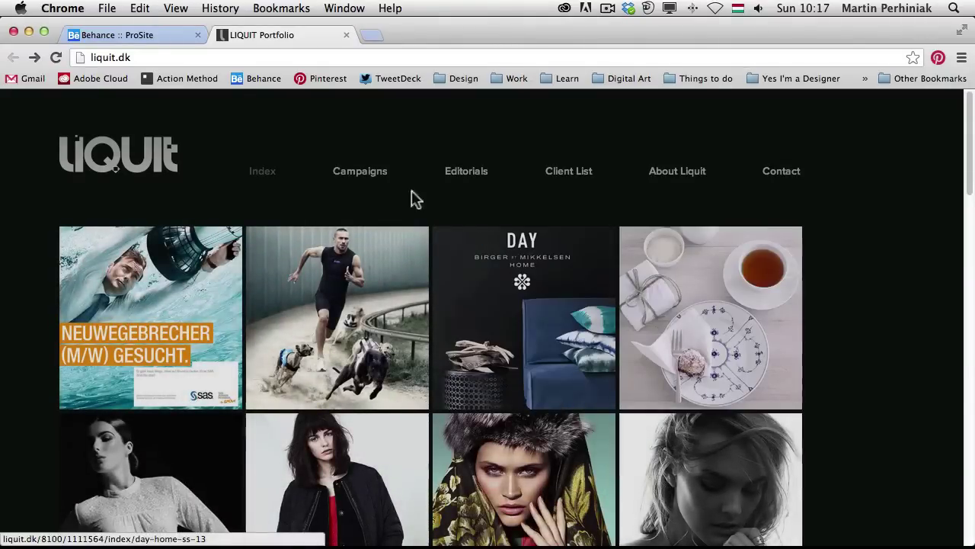
key("super+w")
scroll(314, 174, "up", 2)
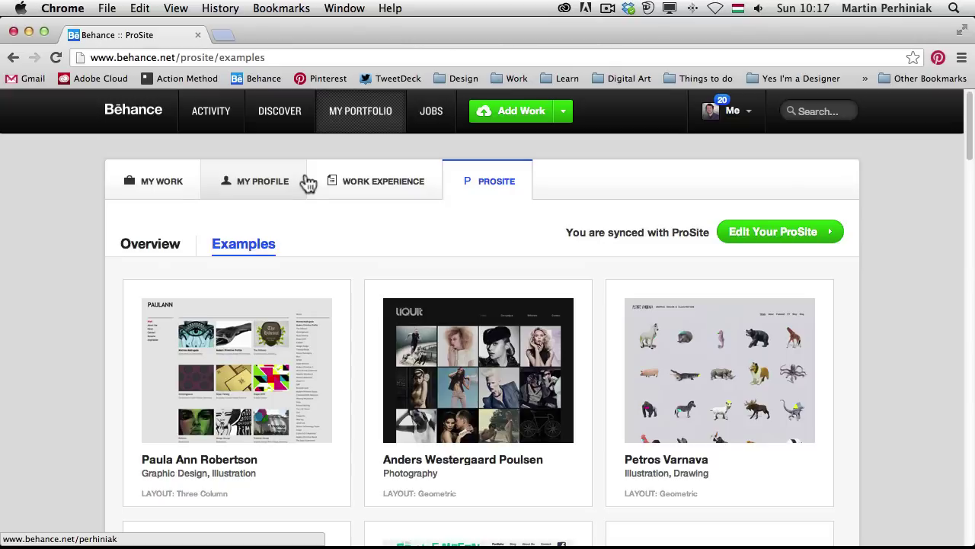
Step: Back in Photoshop, start sharing the poster via File > Share on Behance
key("super+Tab")
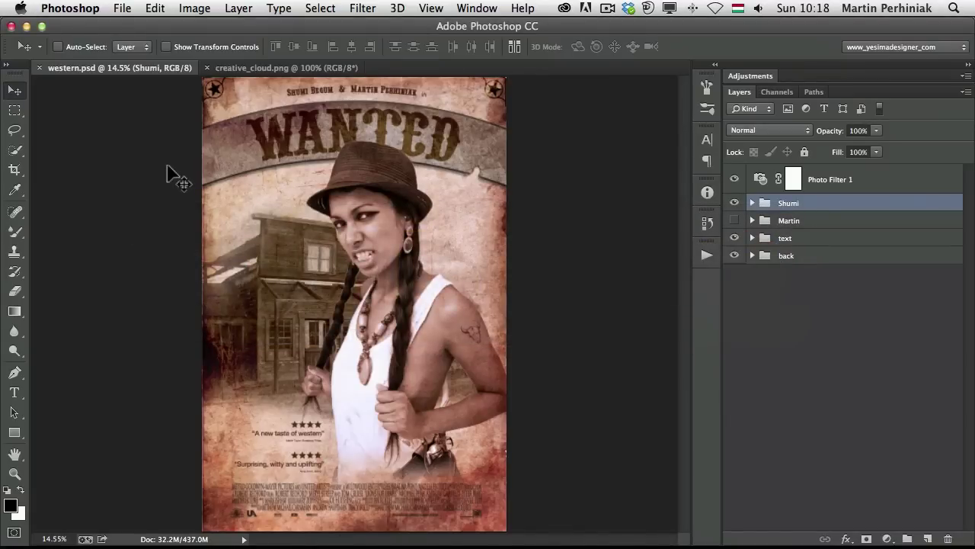
left_click(122, 8)
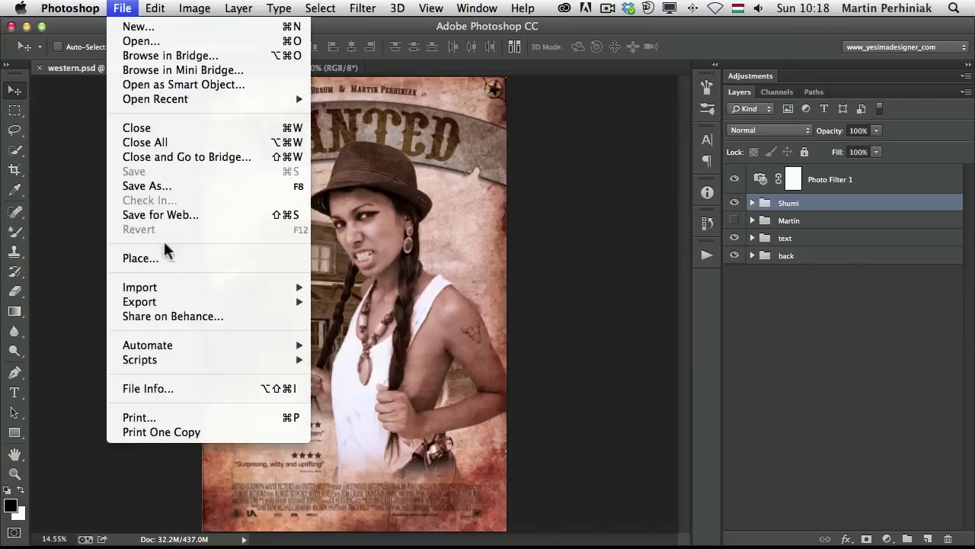
left_click(177, 320)
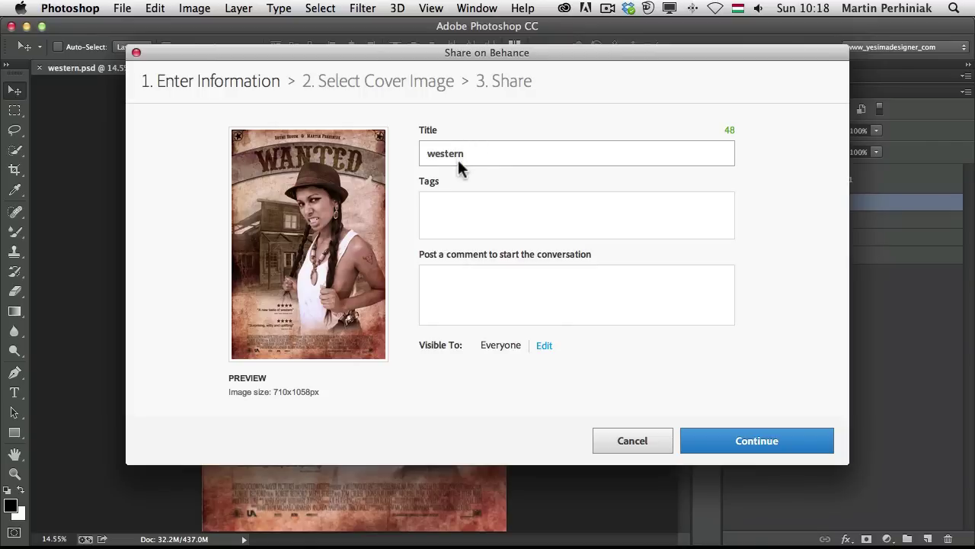
Step: Tag the project 'wanted', capitalise the title to 'Western', and continue to the cover step
left_click(516, 202)
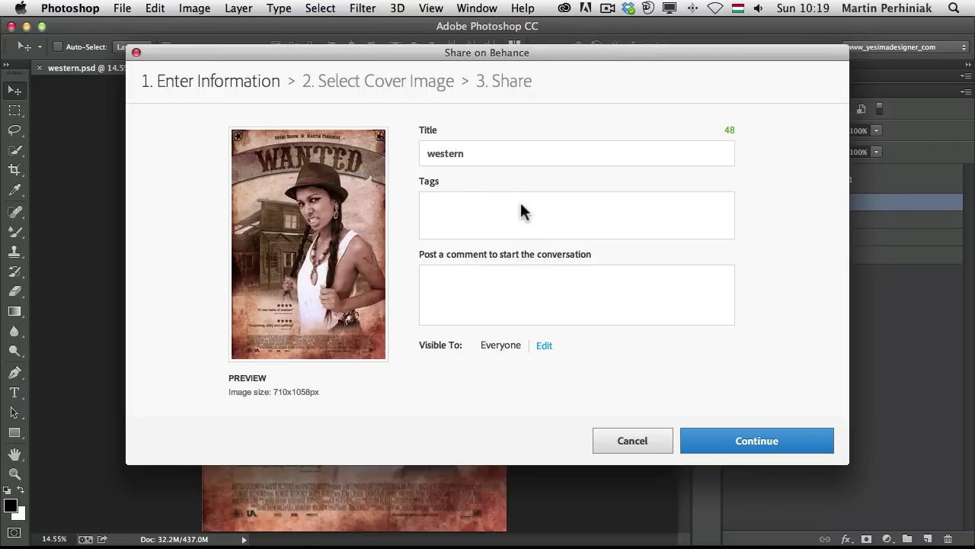
type("wanted")
left_click_drag(441, 154, 431, 156)
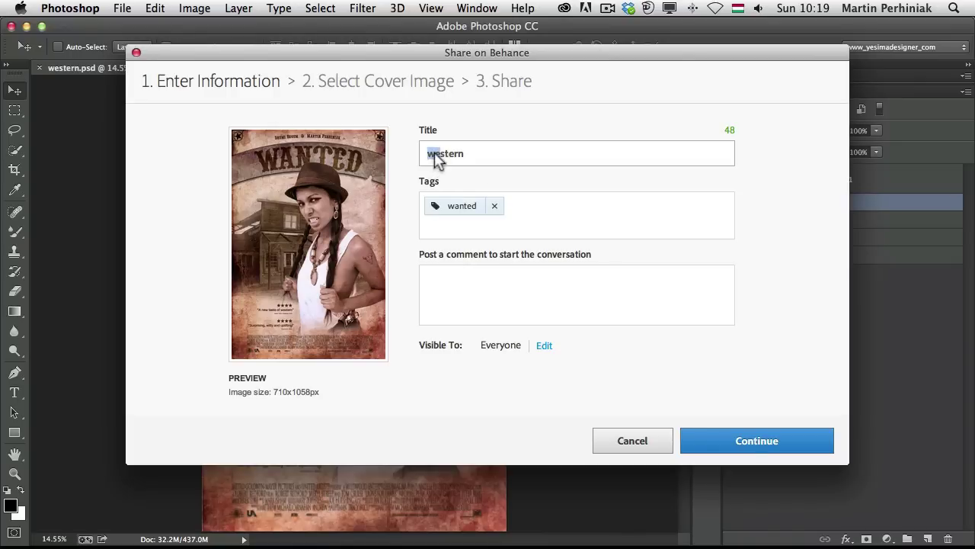
type("We")
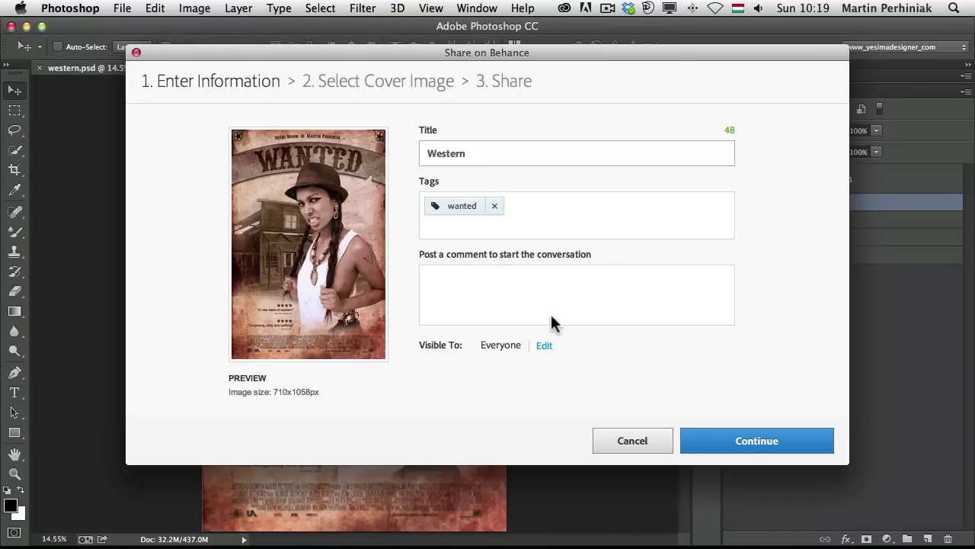
left_click(758, 446)
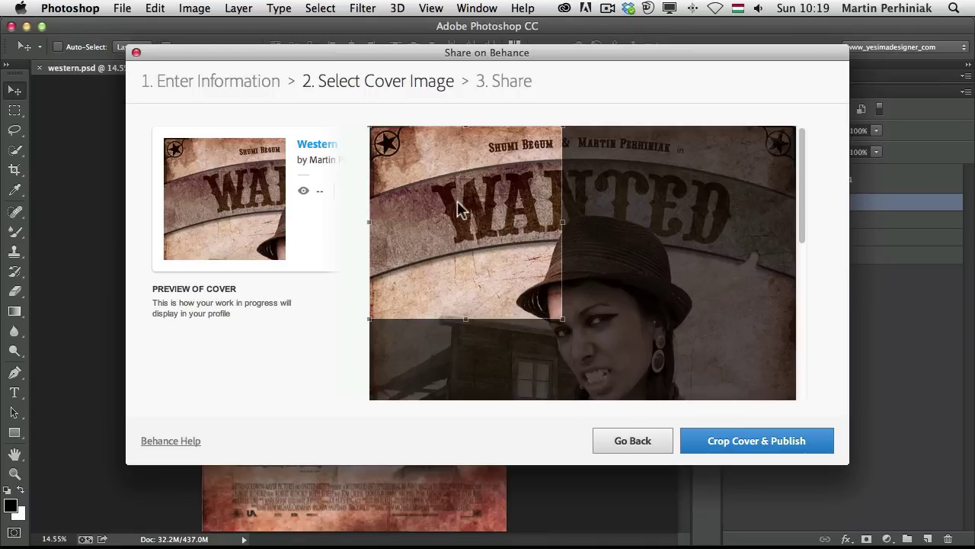
Step: Center and enlarge the cover crop on the woman's face, then publish as work in progress
left_click_drag(457, 213, 571, 279)
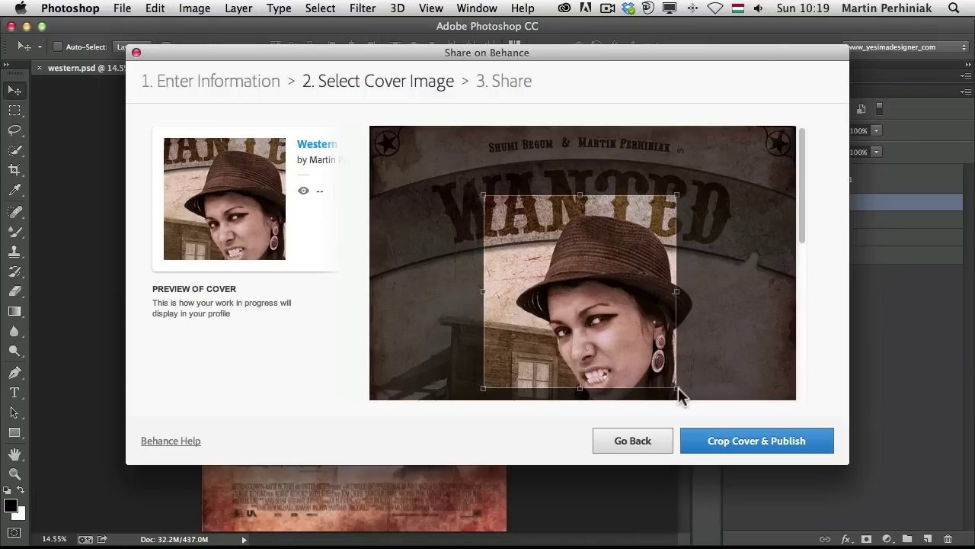
left_click_drag(678, 388, 702, 410)
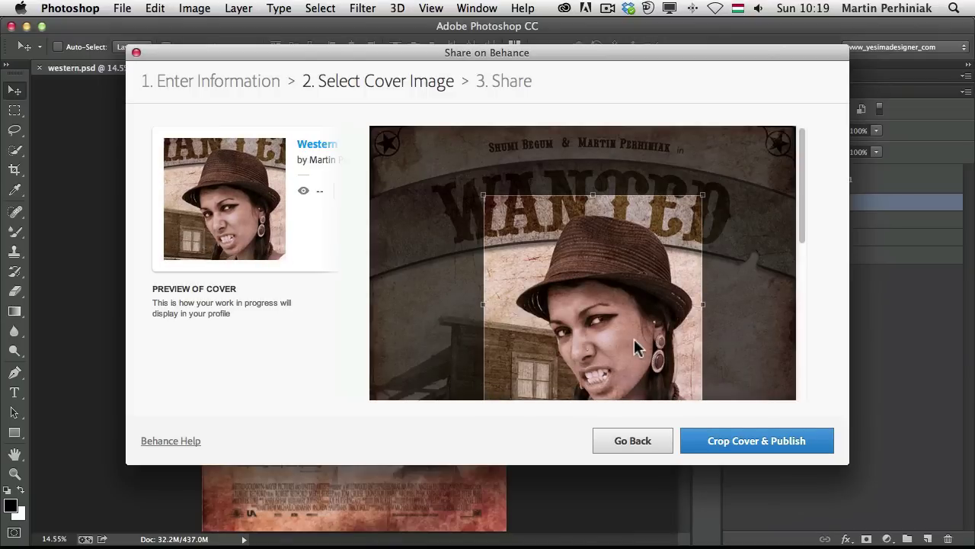
left_click(768, 440)
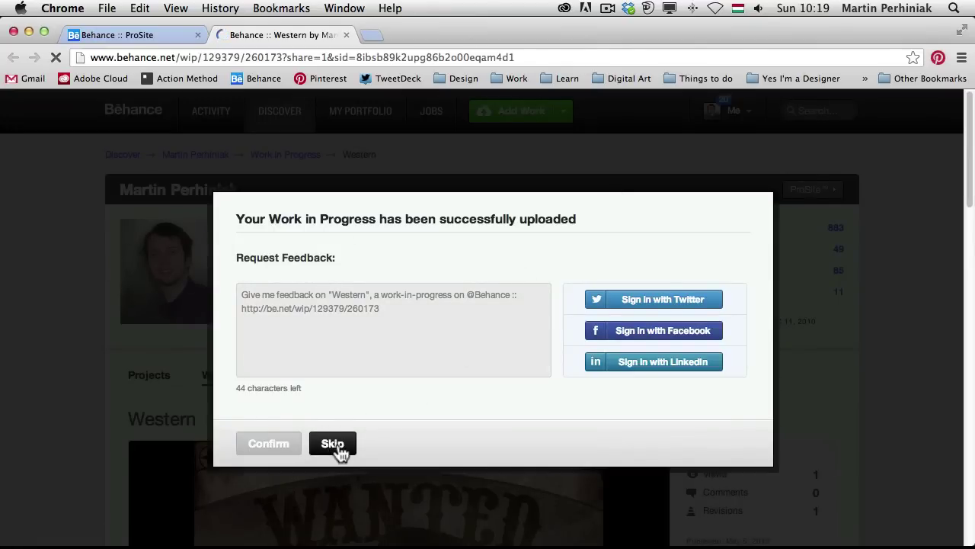
left_click(336, 445)
scroll(38, 375, "down", 10)
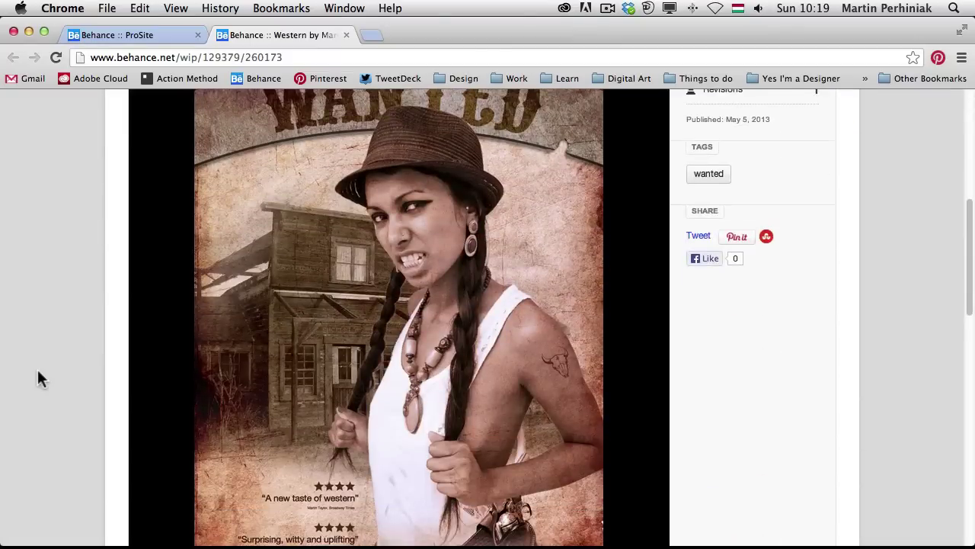
scroll(40, 379, "up", 10)
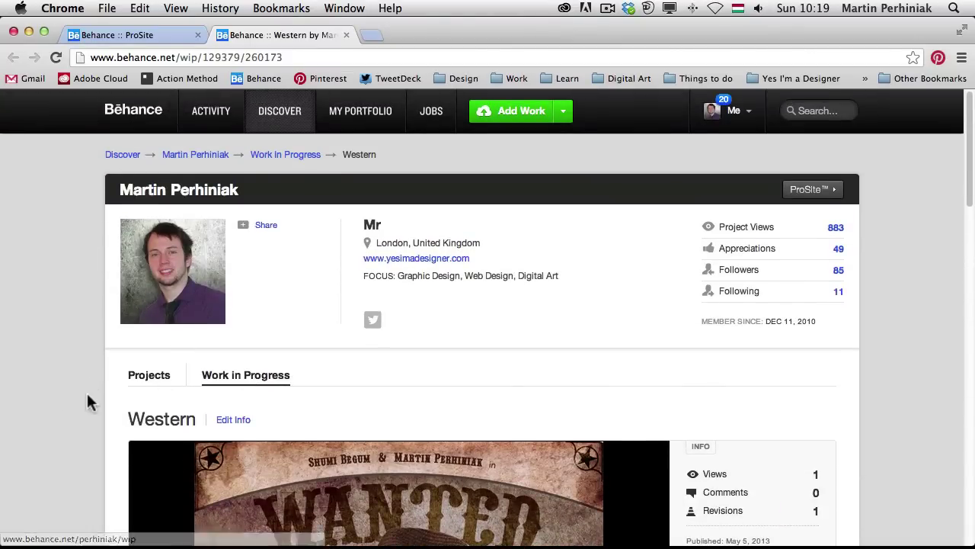
scroll(86, 390, "down", 3)
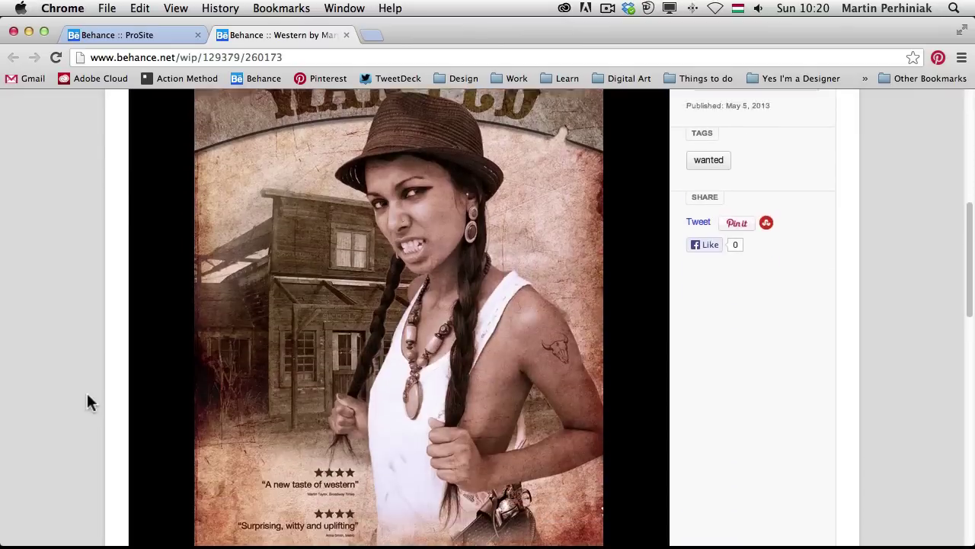
scroll(88, 402, "down", 2)
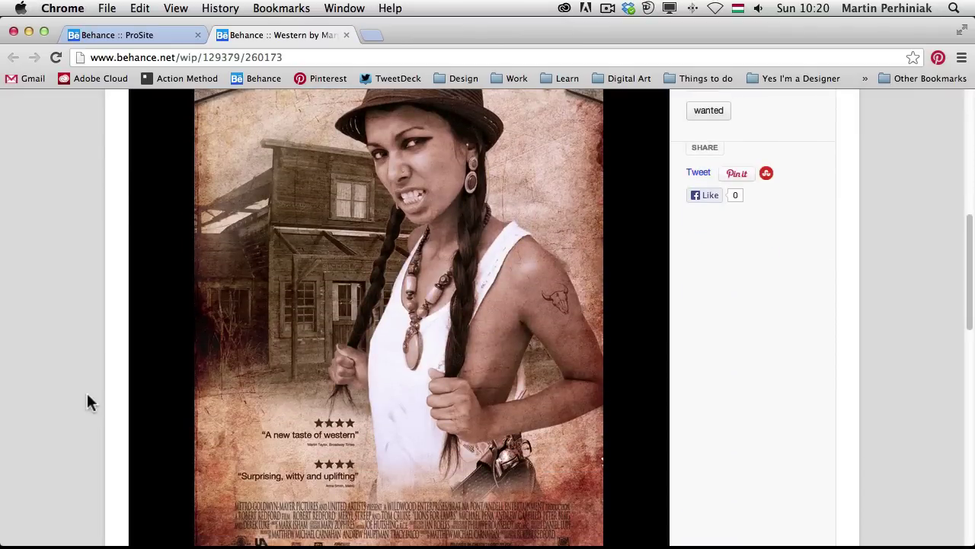
Step: Close the publish confirmation in Photoshop and make the Martin group visible
key("super+Tab")
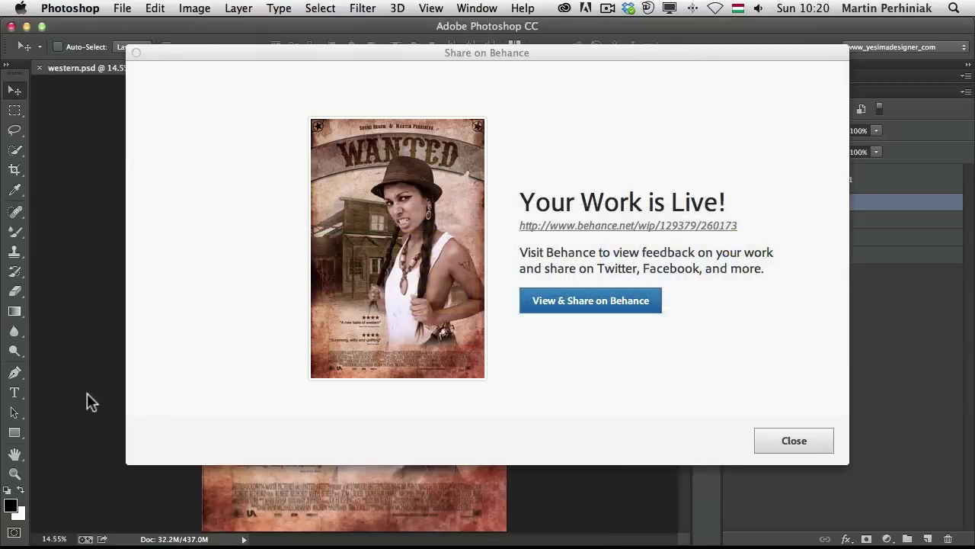
left_click(824, 445)
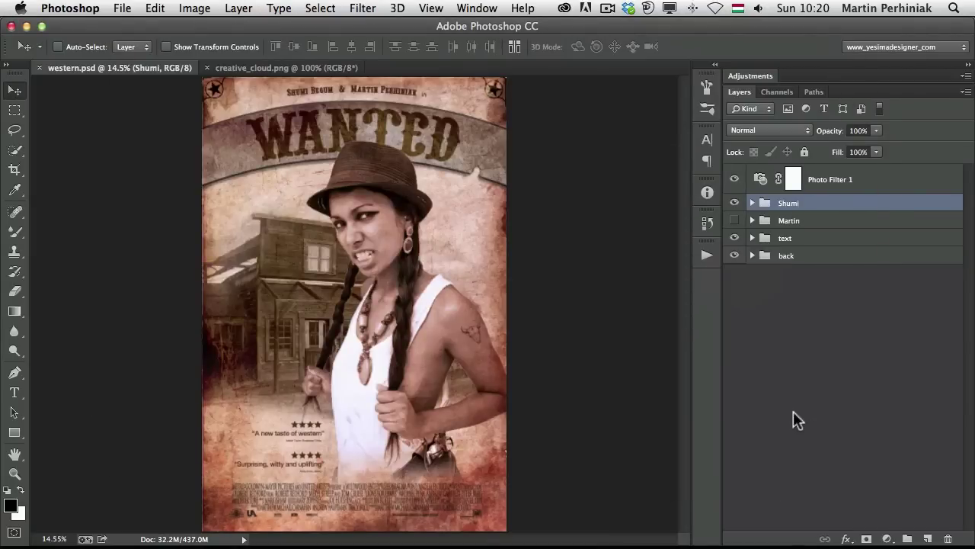
left_click(733, 220)
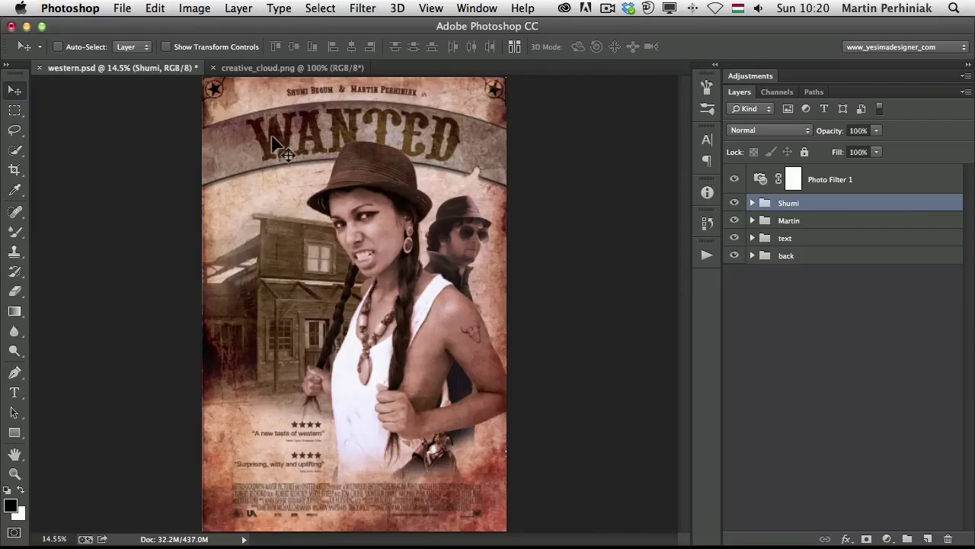
Step: Share the poster on Behance as a revision of the existing Western project, starting a comment
left_click(122, 7)
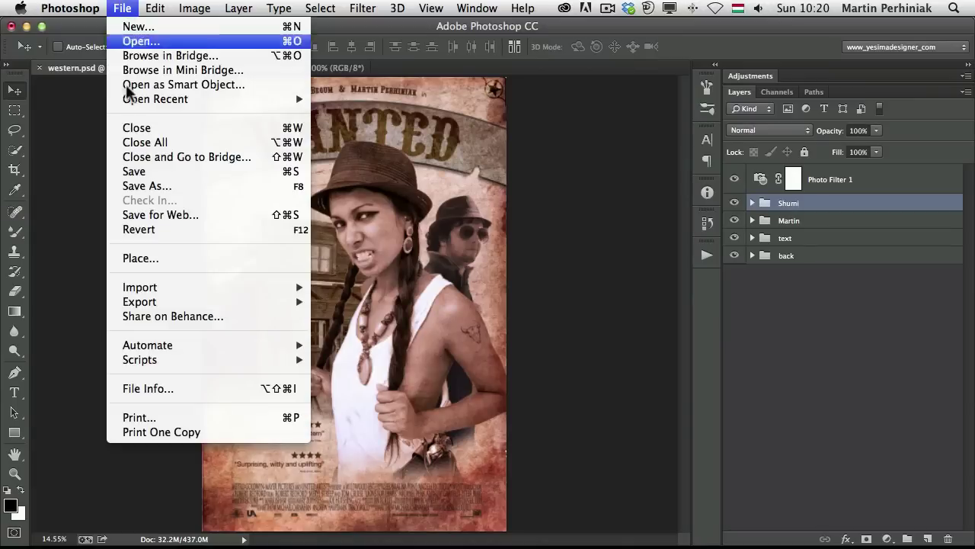
left_click(196, 315)
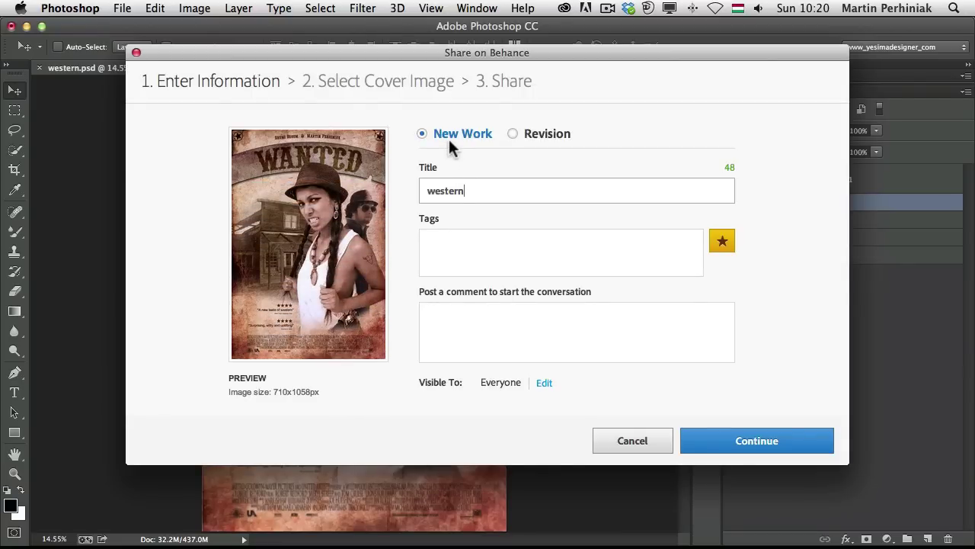
left_click(512, 134)
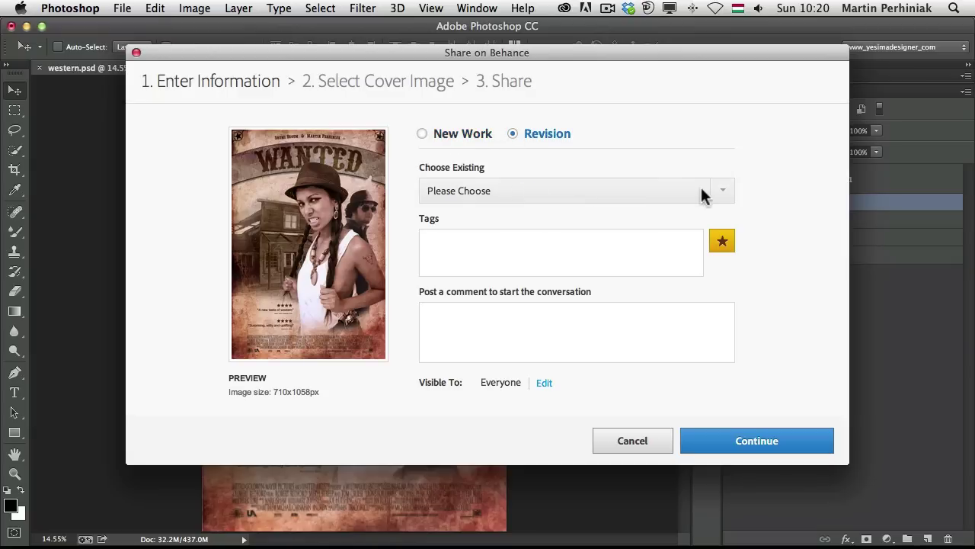
left_click(716, 191)
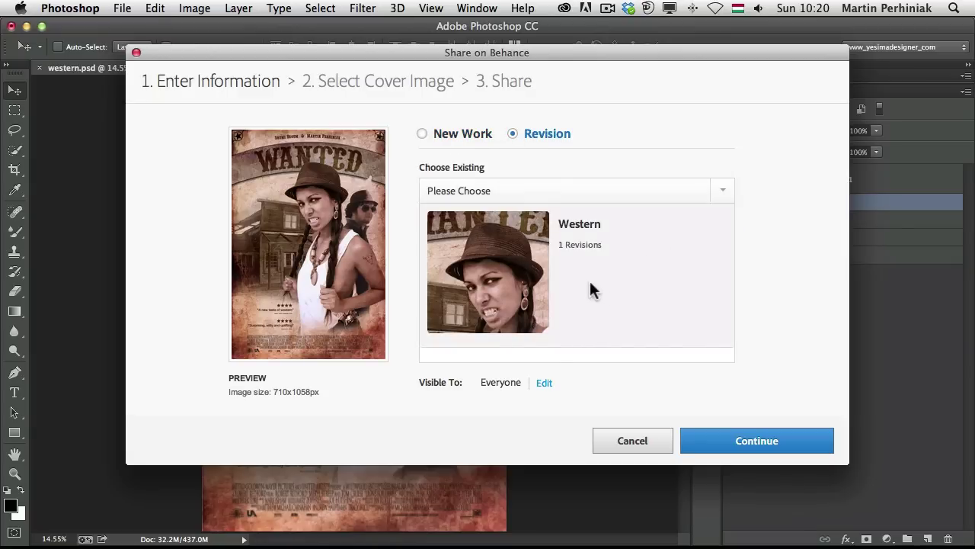
left_click(552, 276)
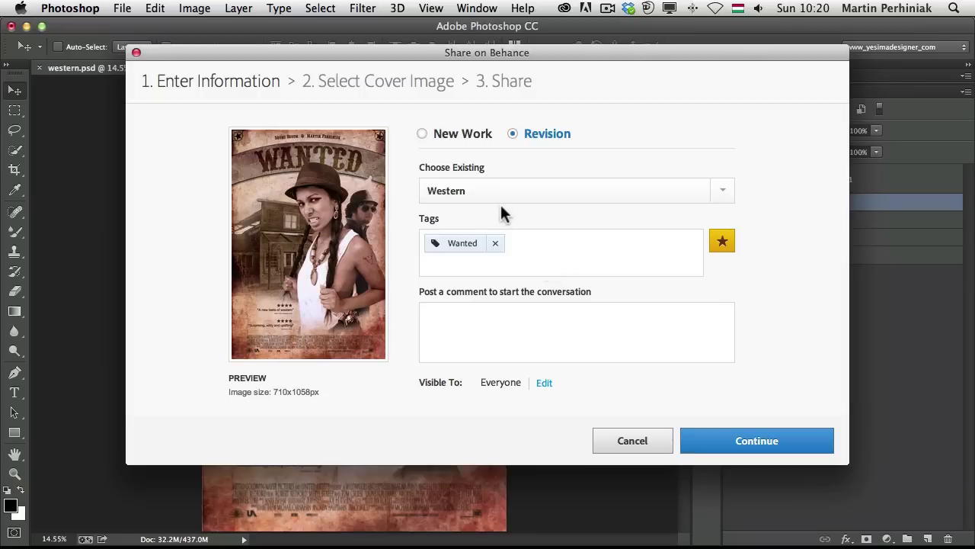
left_click(518, 339)
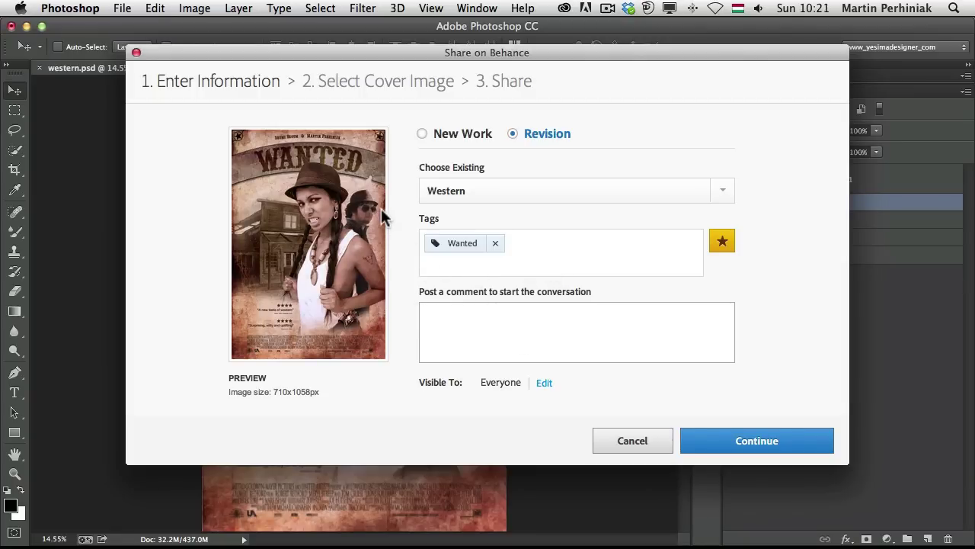
Step: Crop the revision's cover around the woman's face, publish it, and view it on Behance
left_click(737, 443)
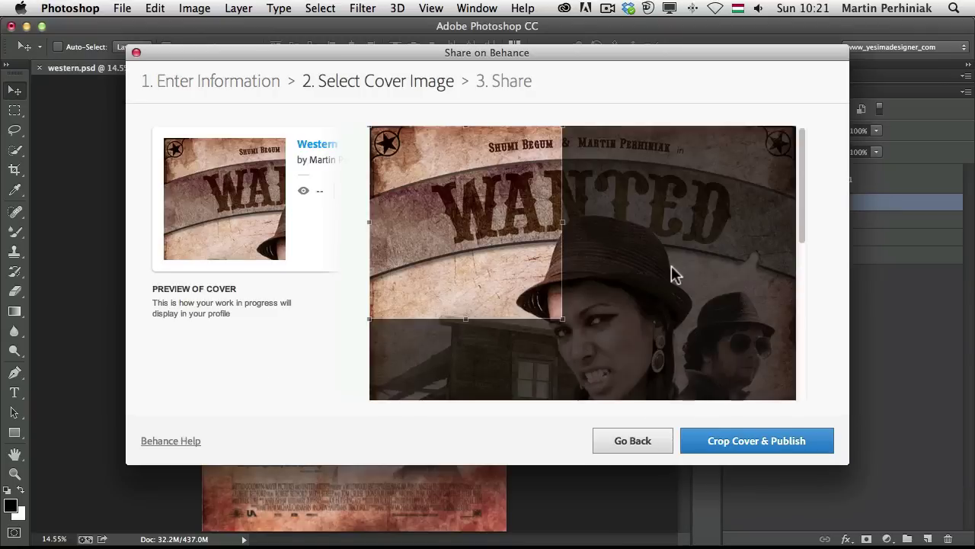
left_click_drag(506, 268, 634, 351)
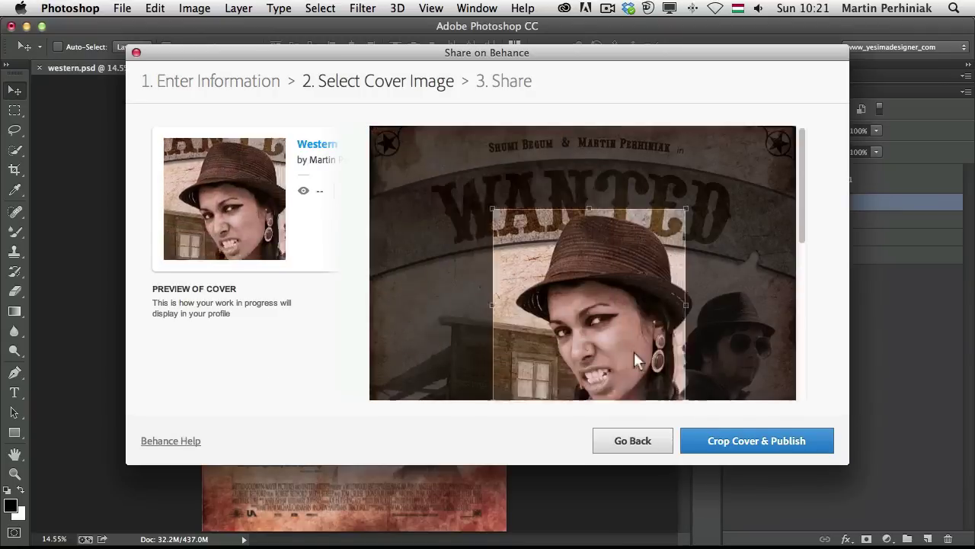
left_click(751, 444)
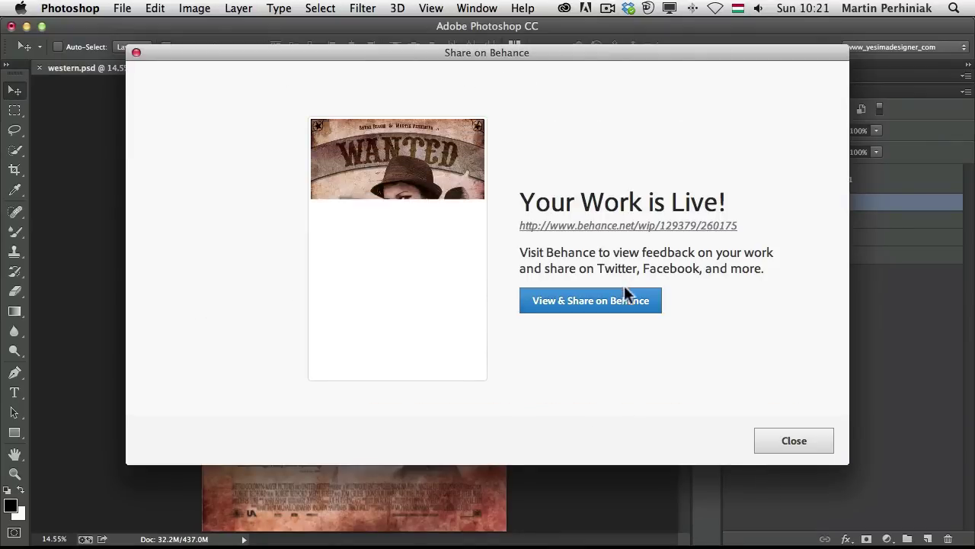
left_click(621, 298)
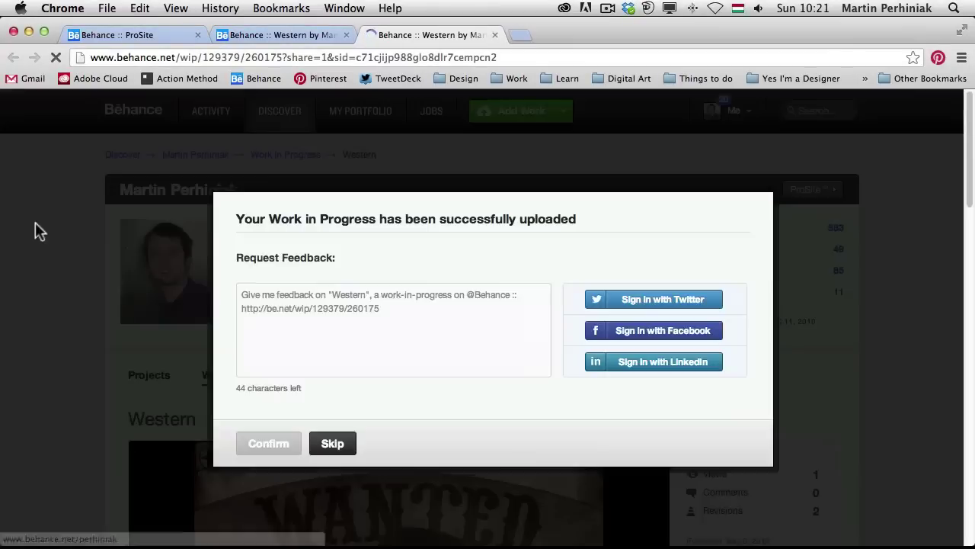
Step: Skip the feedback prompt and view revision 1, then revision 2 of the Western work
left_click(337, 448)
scroll(100, 351, "down", 10)
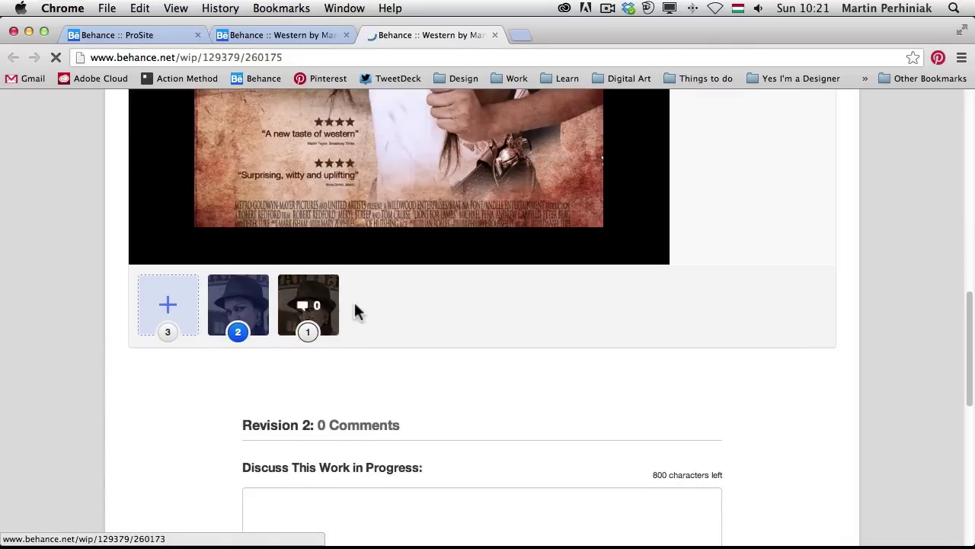
scroll(404, 320, "up", 3)
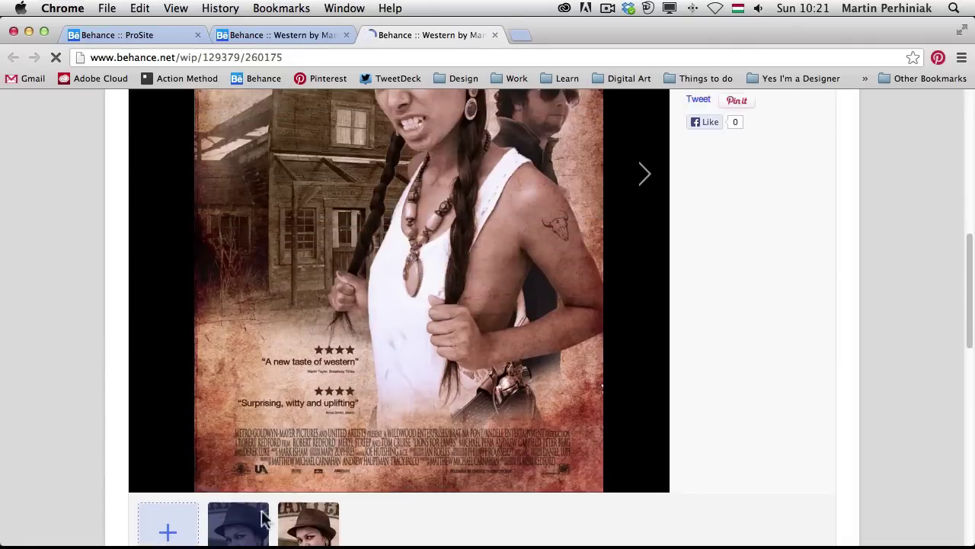
left_click(312, 534)
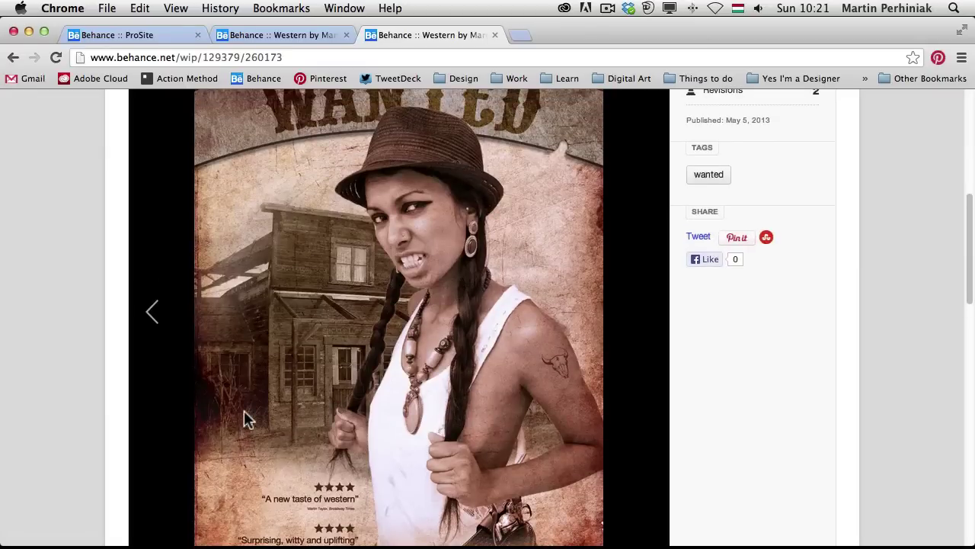
scroll(243, 417, "down", 3)
scroll(244, 417, "down", 3)
left_click(259, 432)
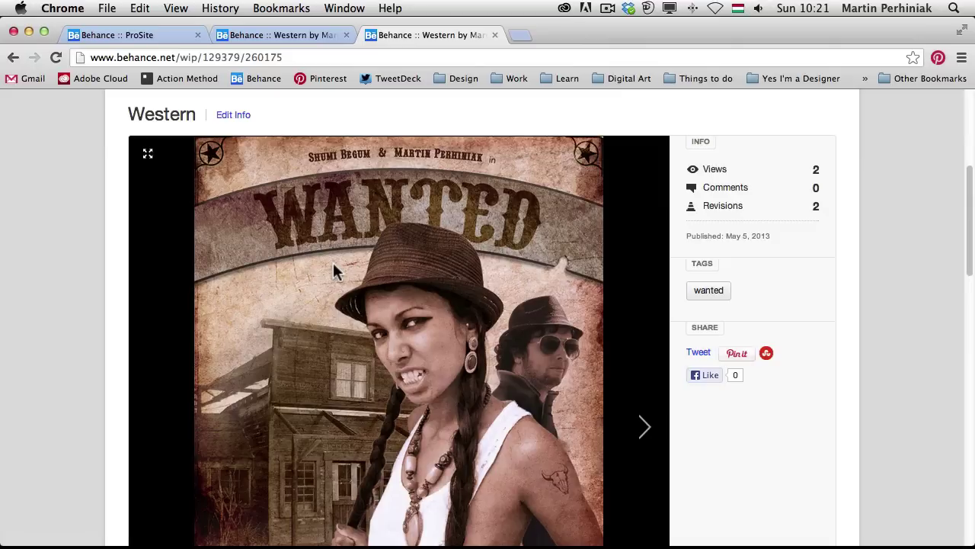
Step: Switch from Chrome back to Photoshop
key("super+Tab")
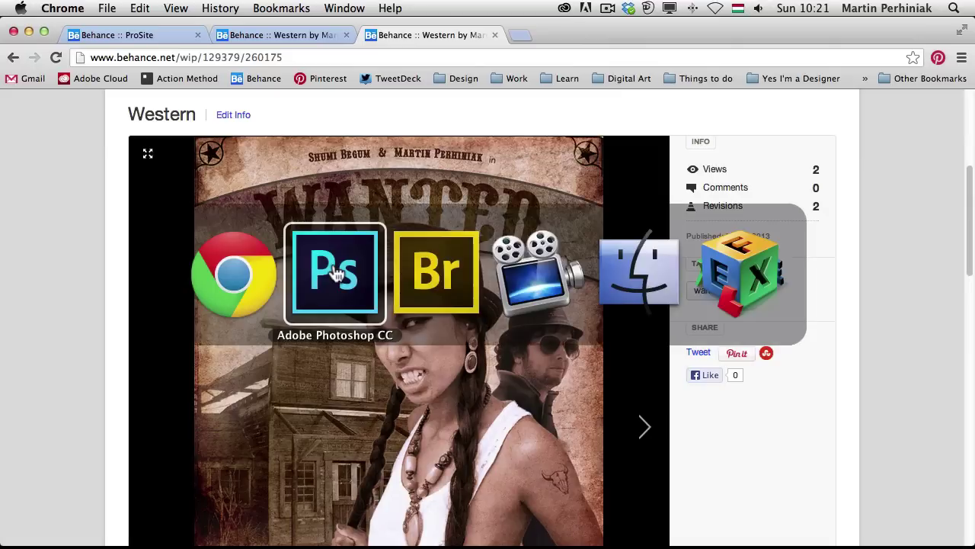